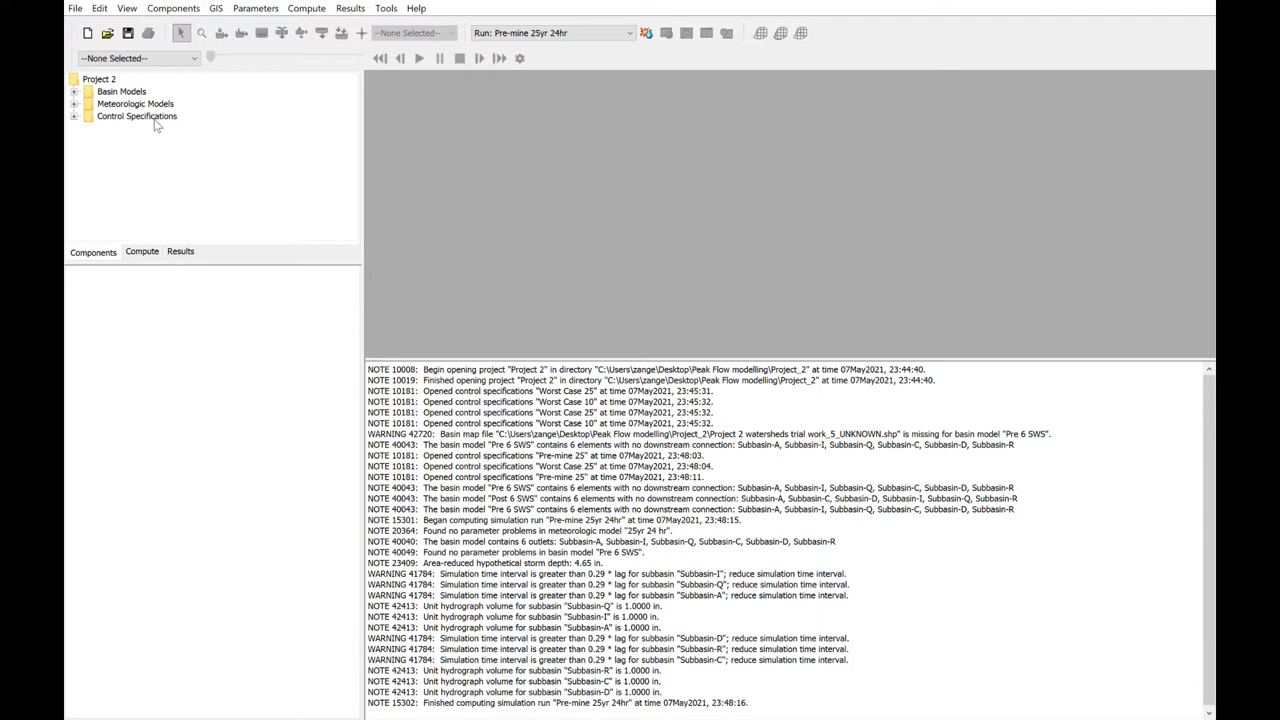
# Step: Open the Post 6 SWS basin model map, after Pre 6 SWS, and scroll across Subbasins A, C, D, I and Q
pyautogui.click(74, 91)
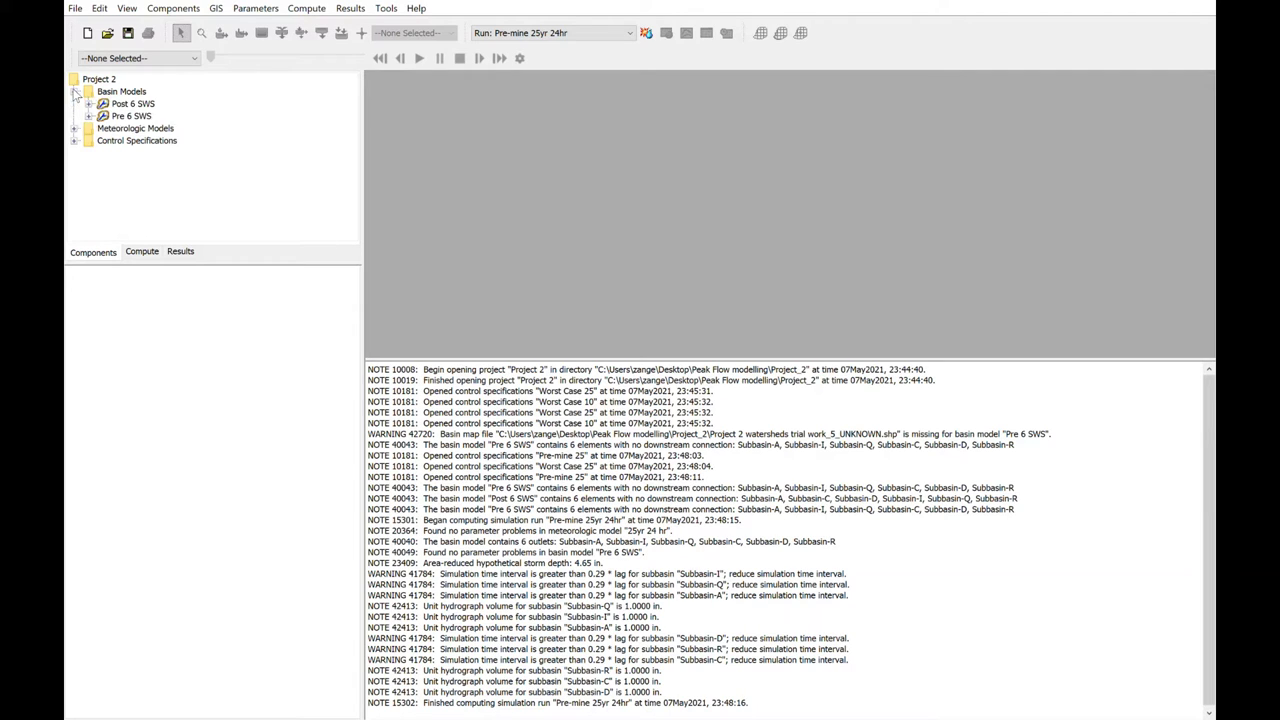
pyautogui.doubleClick(131, 116)
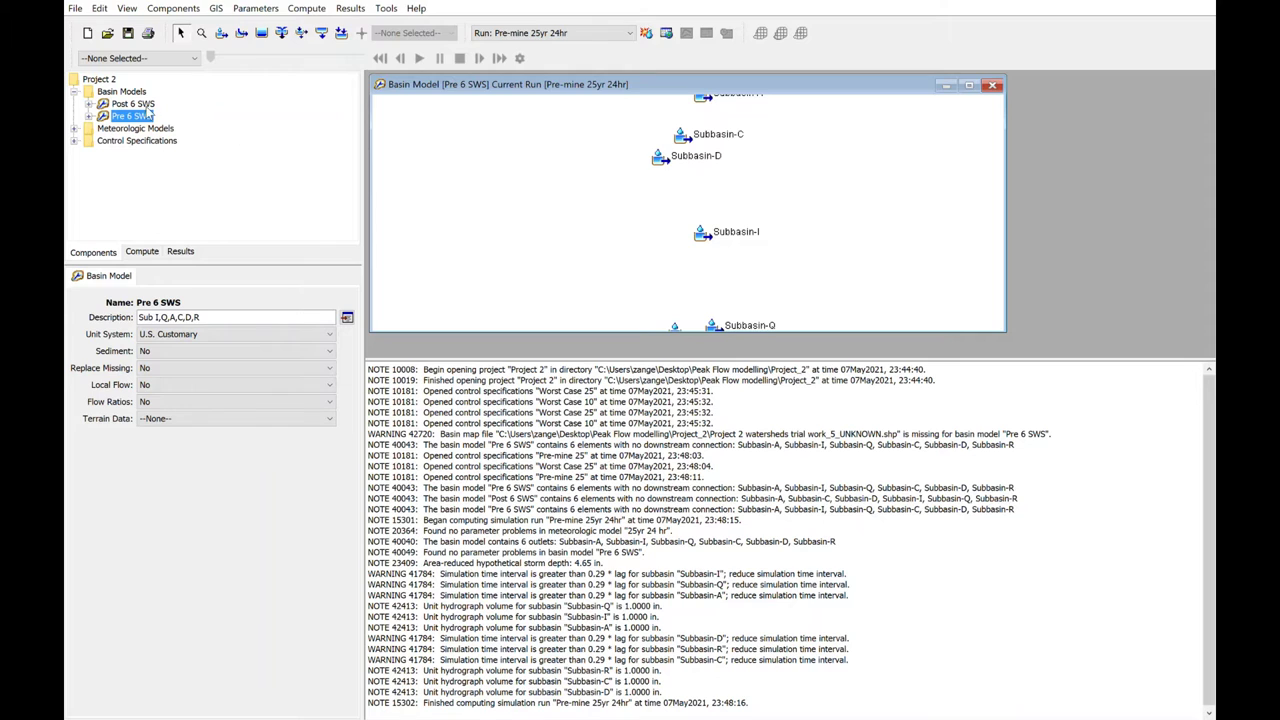
pyautogui.doubleClick(140, 104)
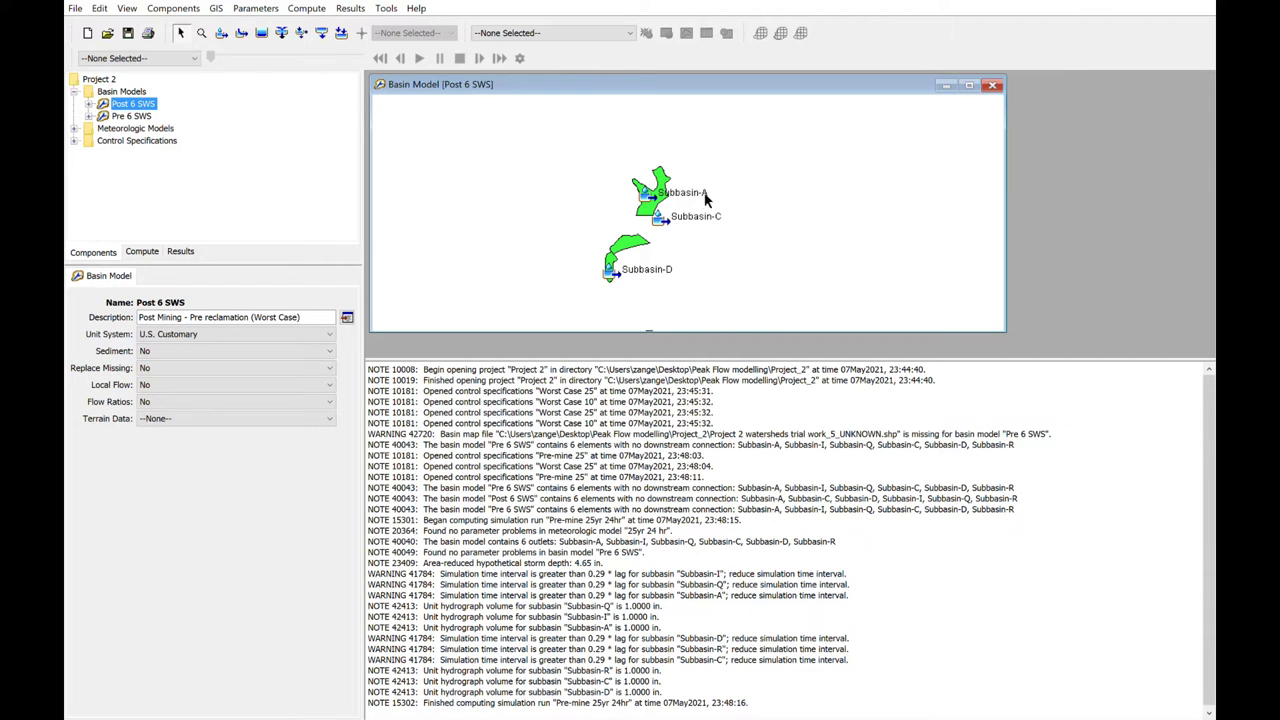
pyautogui.scroll(-6, 715, 158)
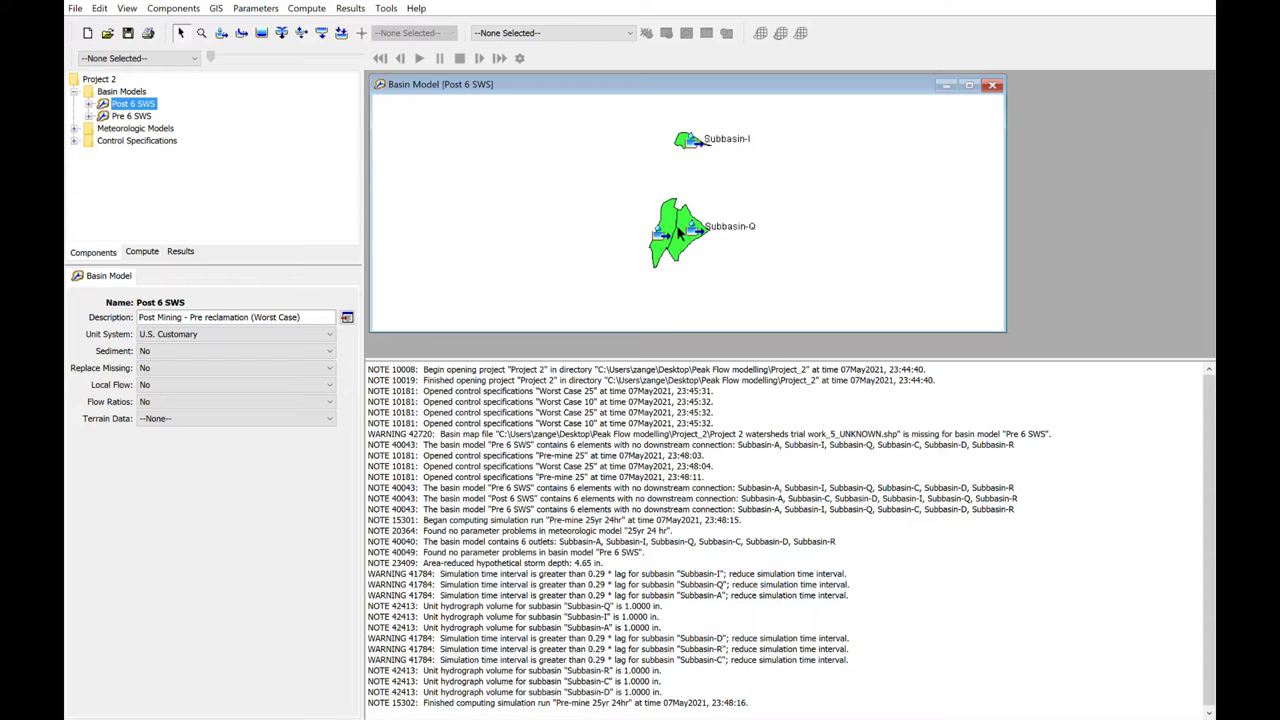
pyautogui.scroll(5, 727, 312)
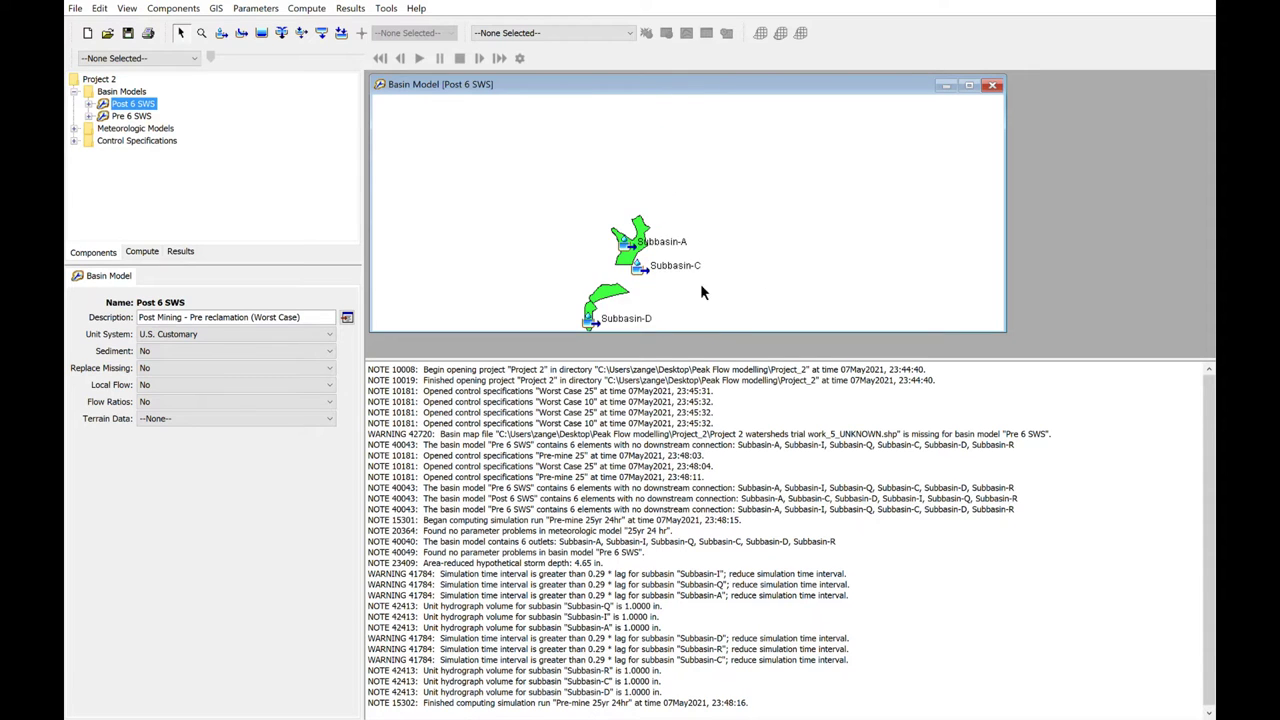
pyautogui.scroll(-3, 700, 283)
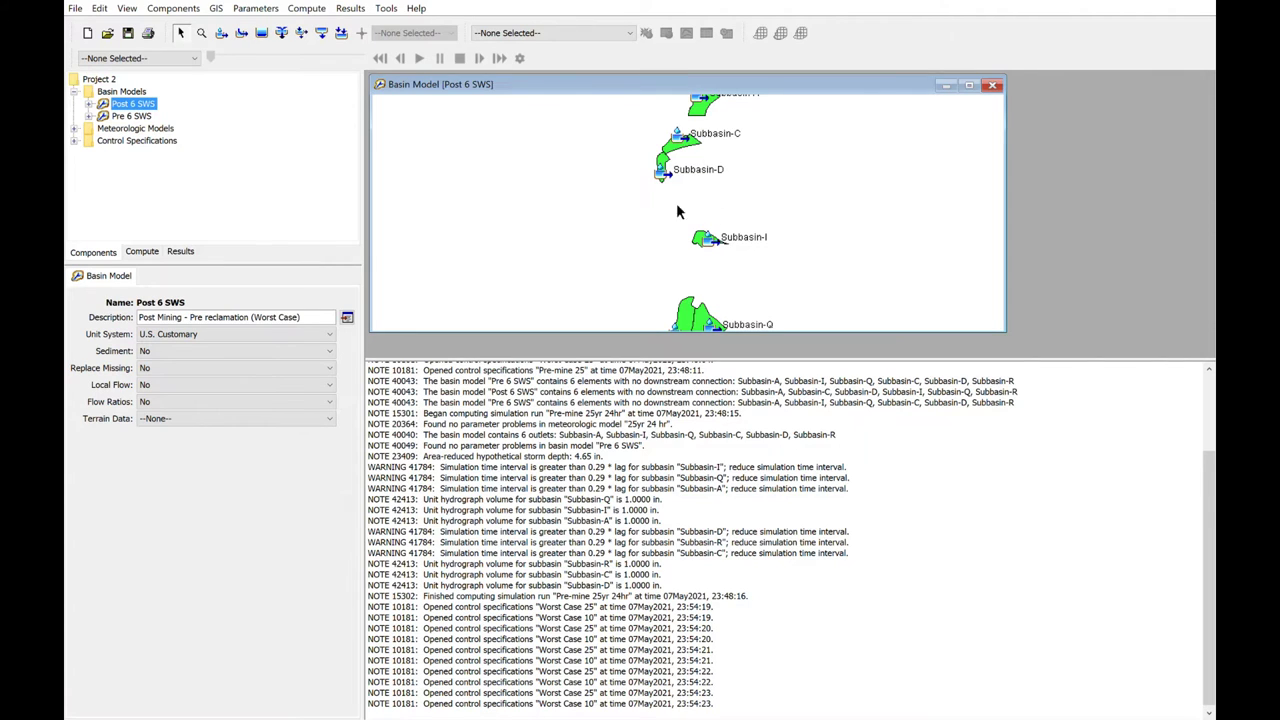
pyautogui.click(148, 106)
# Step: Compare the 10Yr 24hr storm depth of 3.99 with the 25yr 24hr storm depth of 4.65
pyautogui.click(75, 92)
pyautogui.click(75, 104)
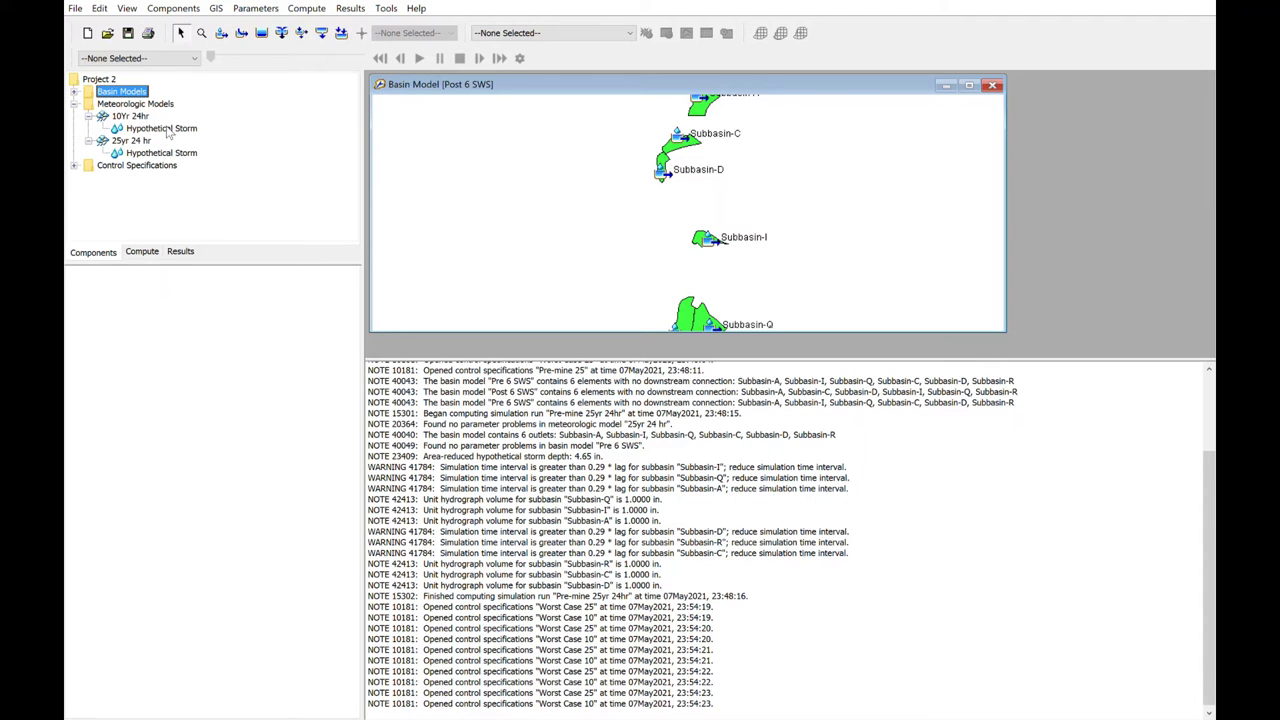
pyautogui.click(170, 129)
pyautogui.click(140, 117)
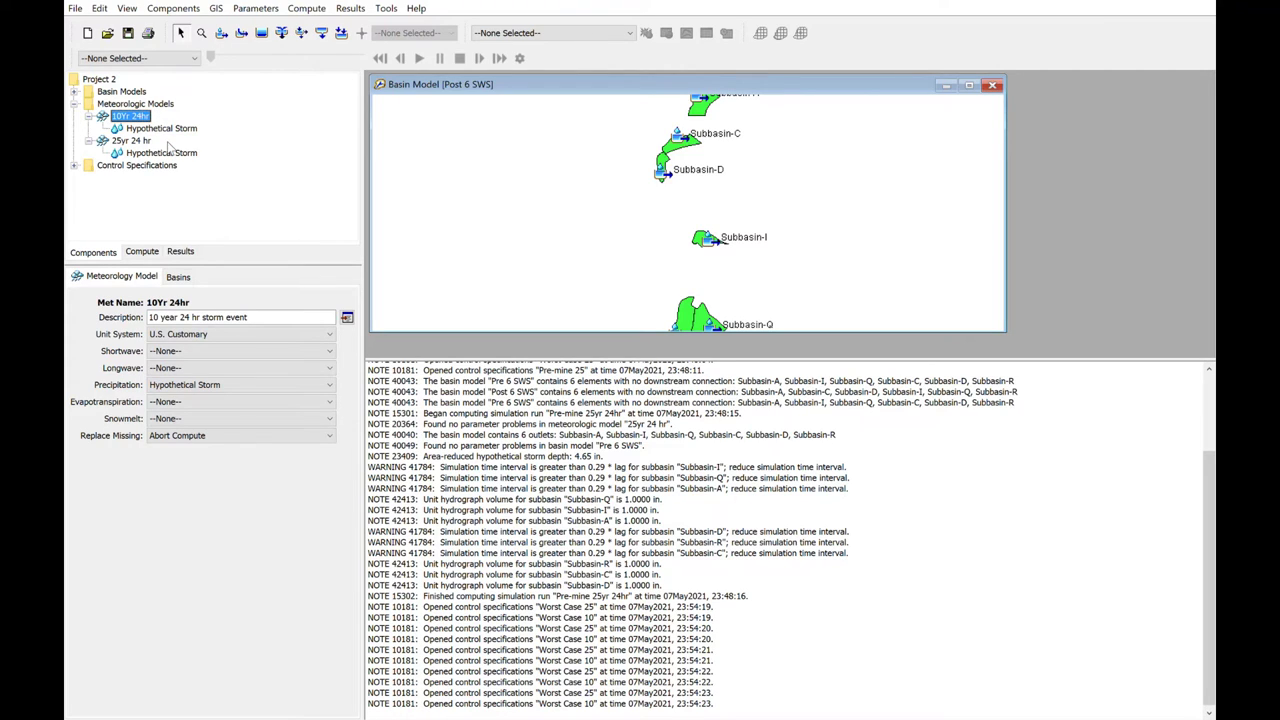
pyautogui.click(172, 131)
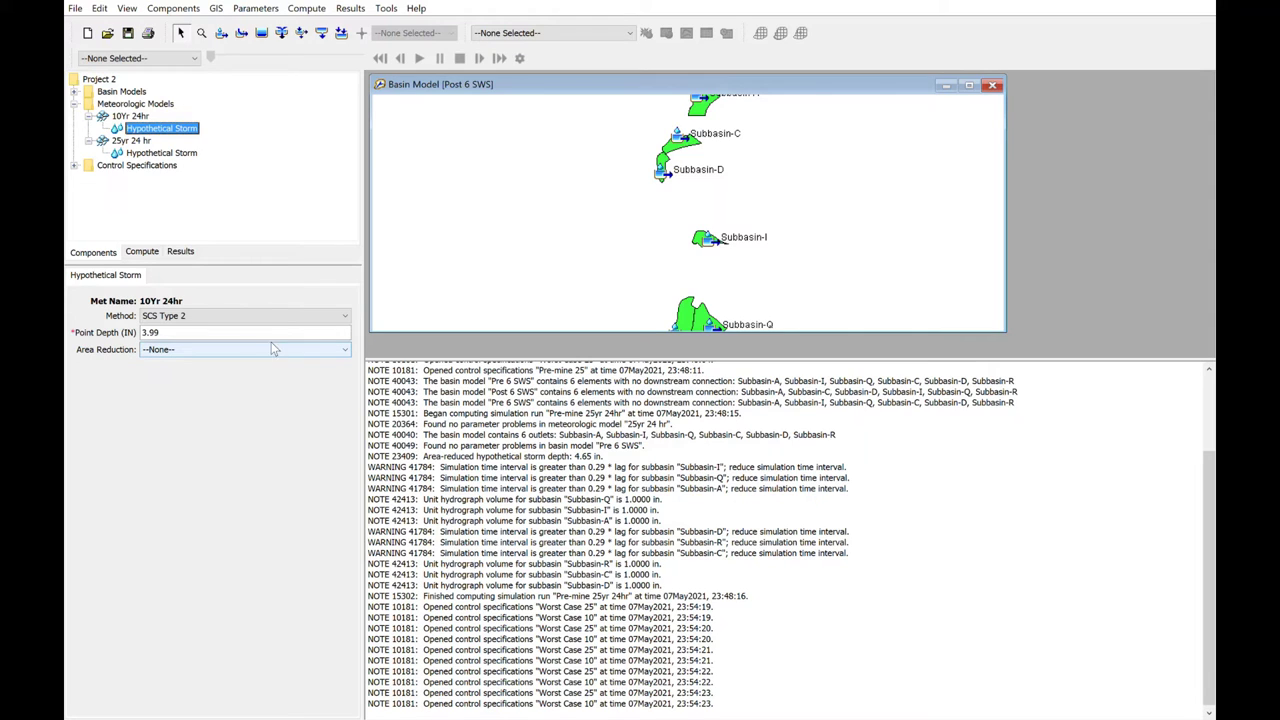
pyautogui.click(152, 153)
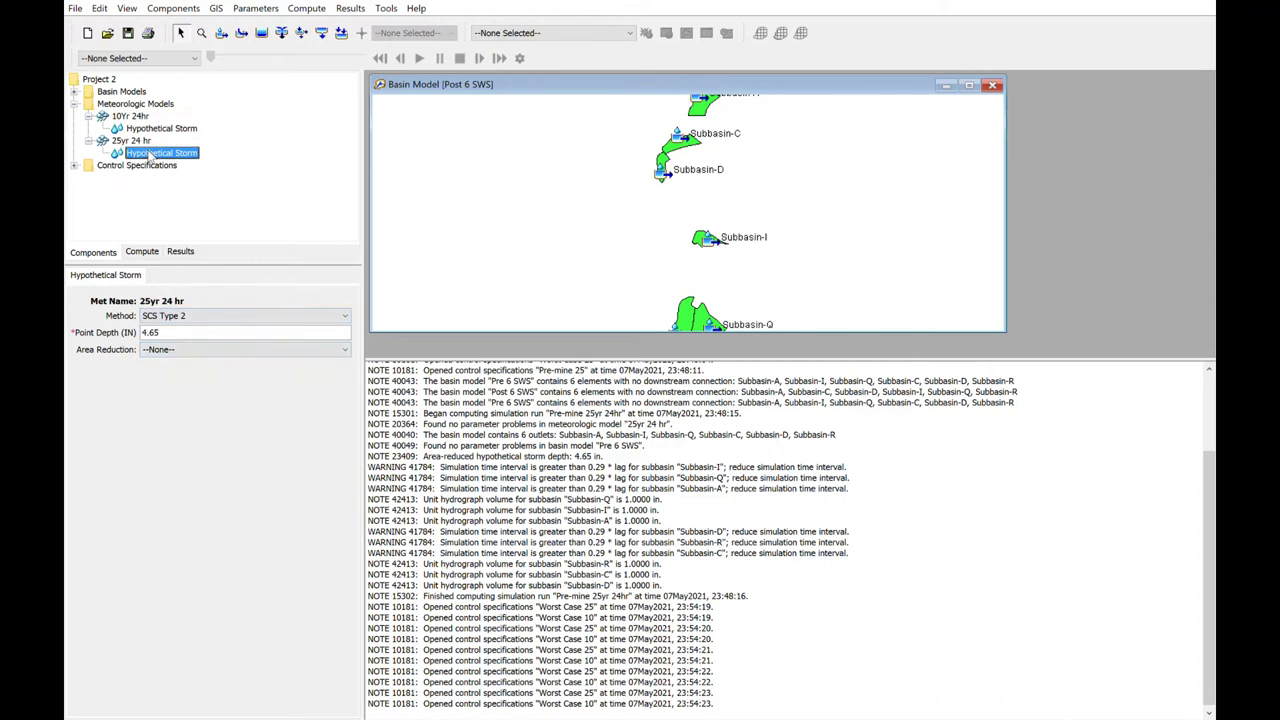
pyautogui.click(157, 129)
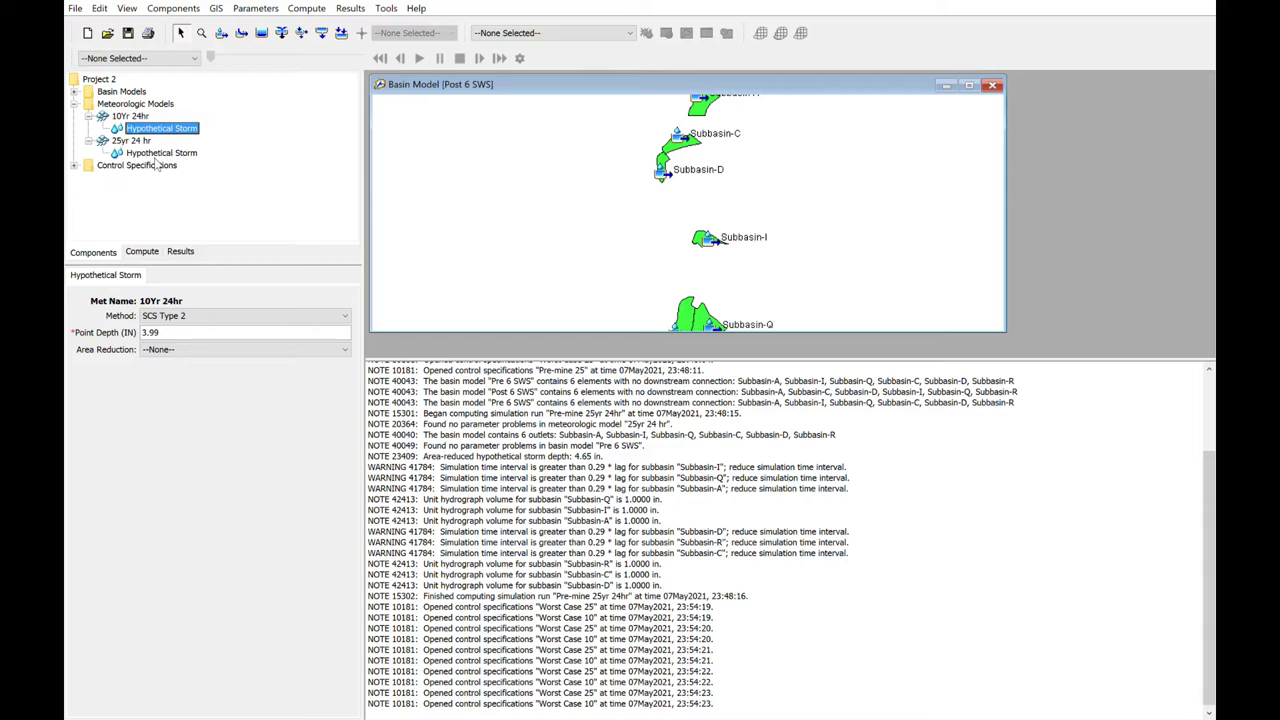
pyautogui.click(157, 155)
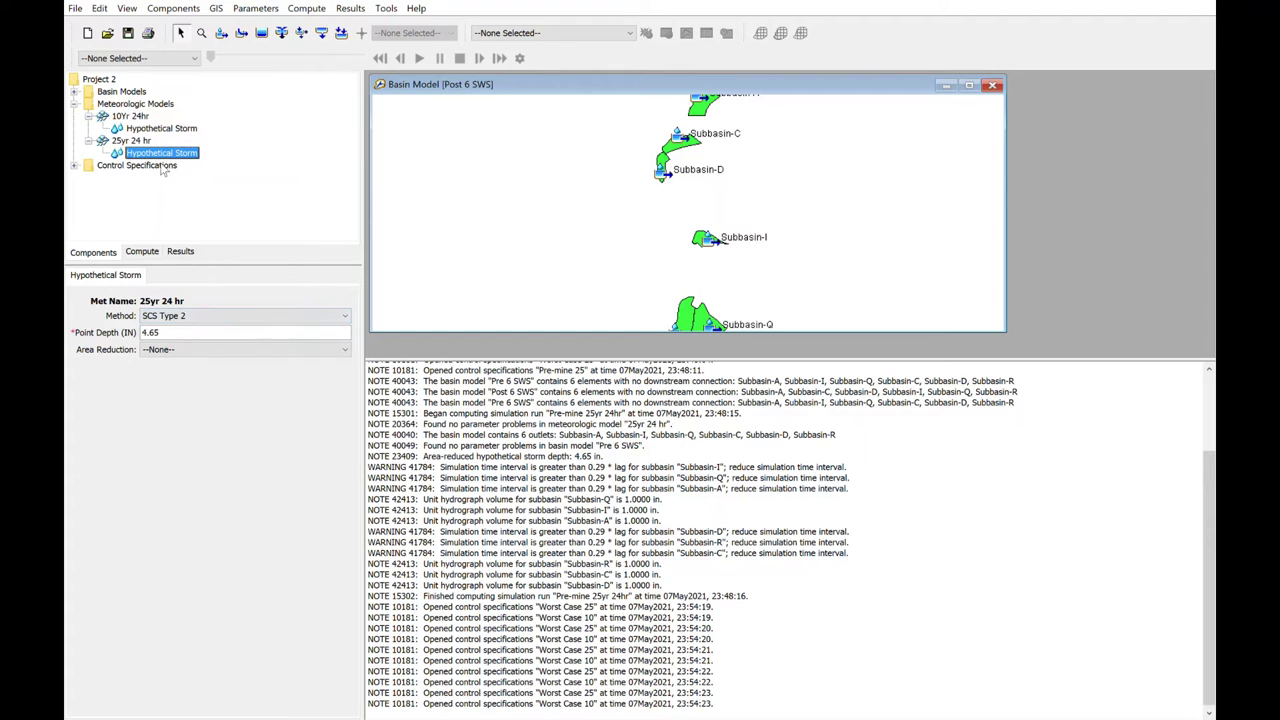
# Step: View the Worst Case 10 control specification: 01Apr2021 00:00 to 02Apr2021 00:00 at 15 minutes
pyautogui.click(88, 140)
pyautogui.click(88, 116)
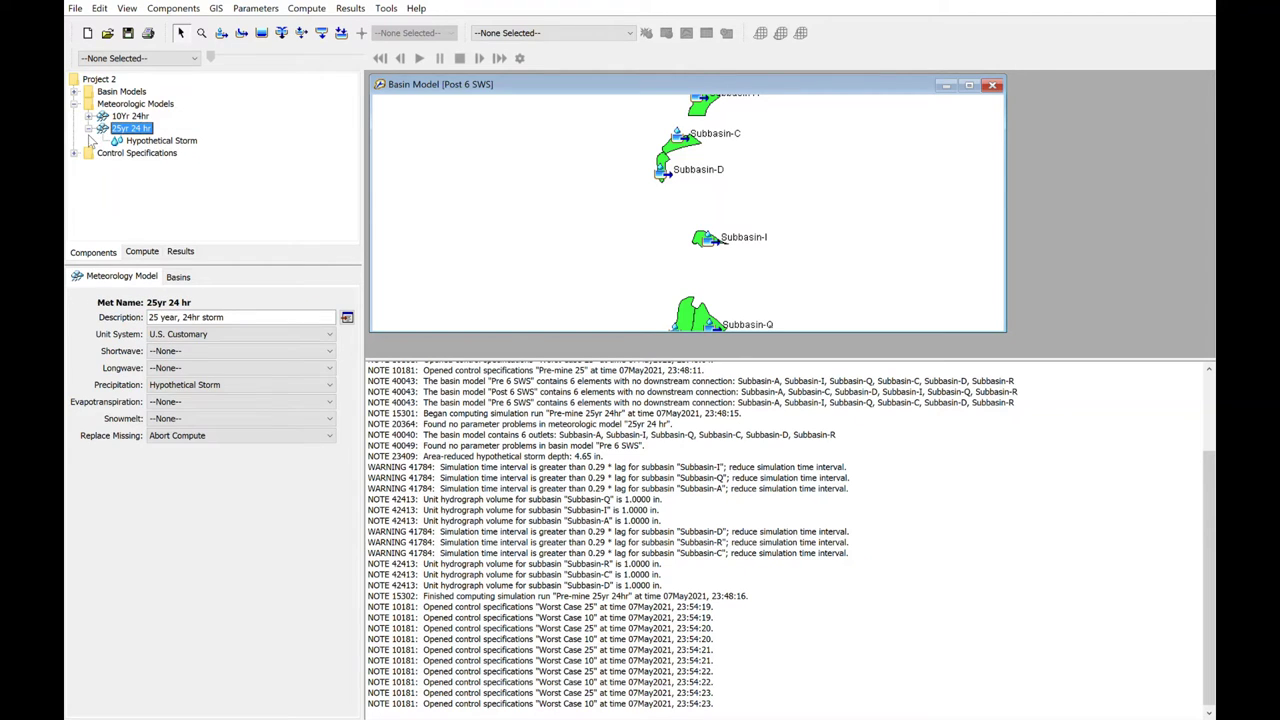
pyautogui.click(90, 141)
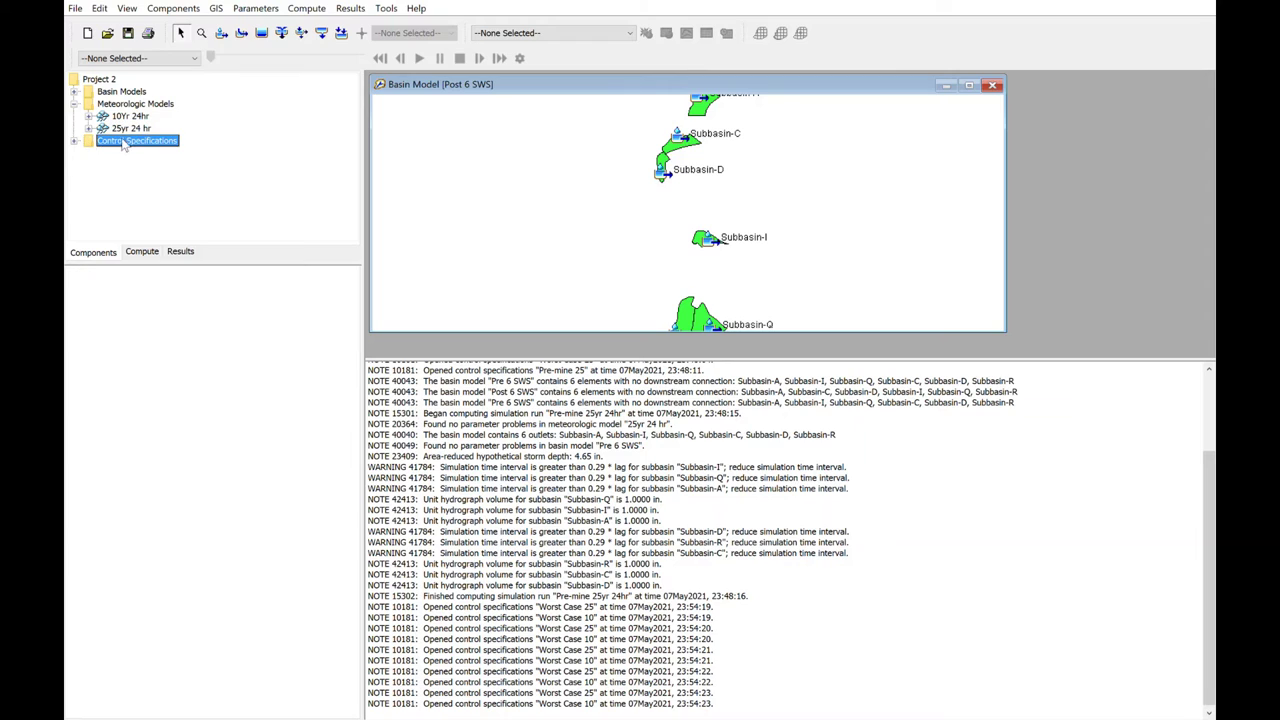
pyautogui.click(74, 141)
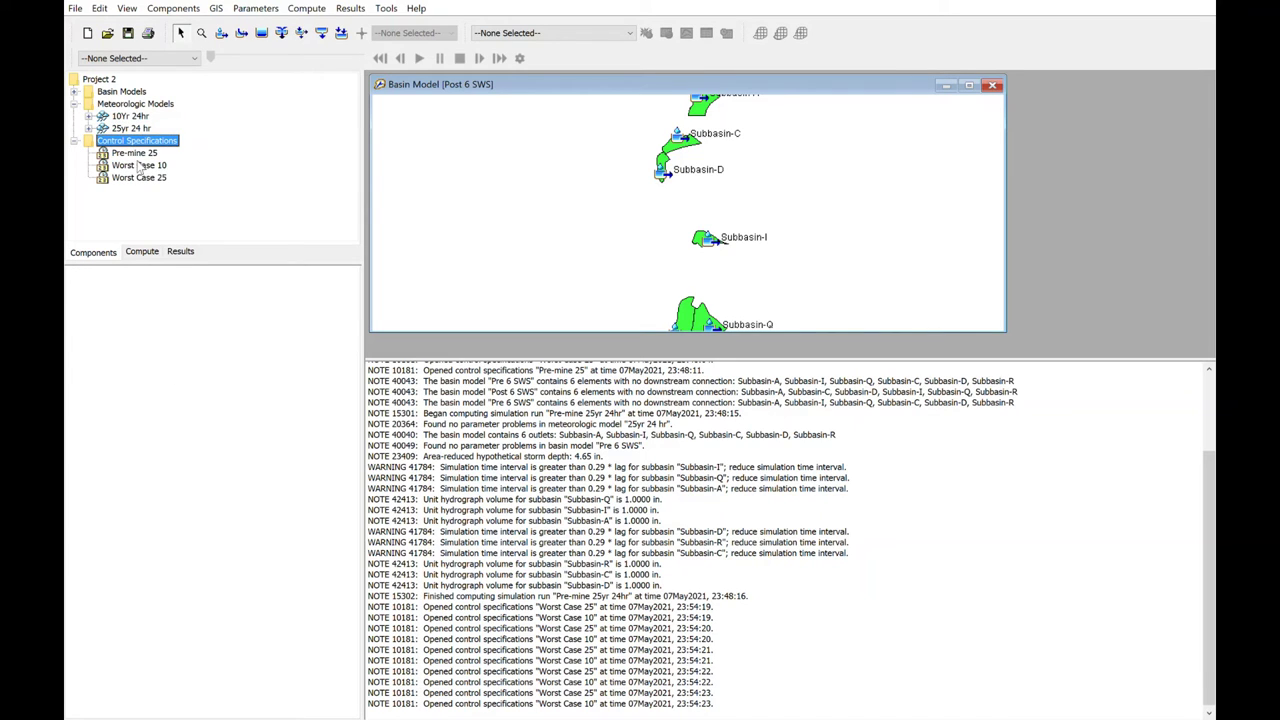
pyautogui.click(140, 166)
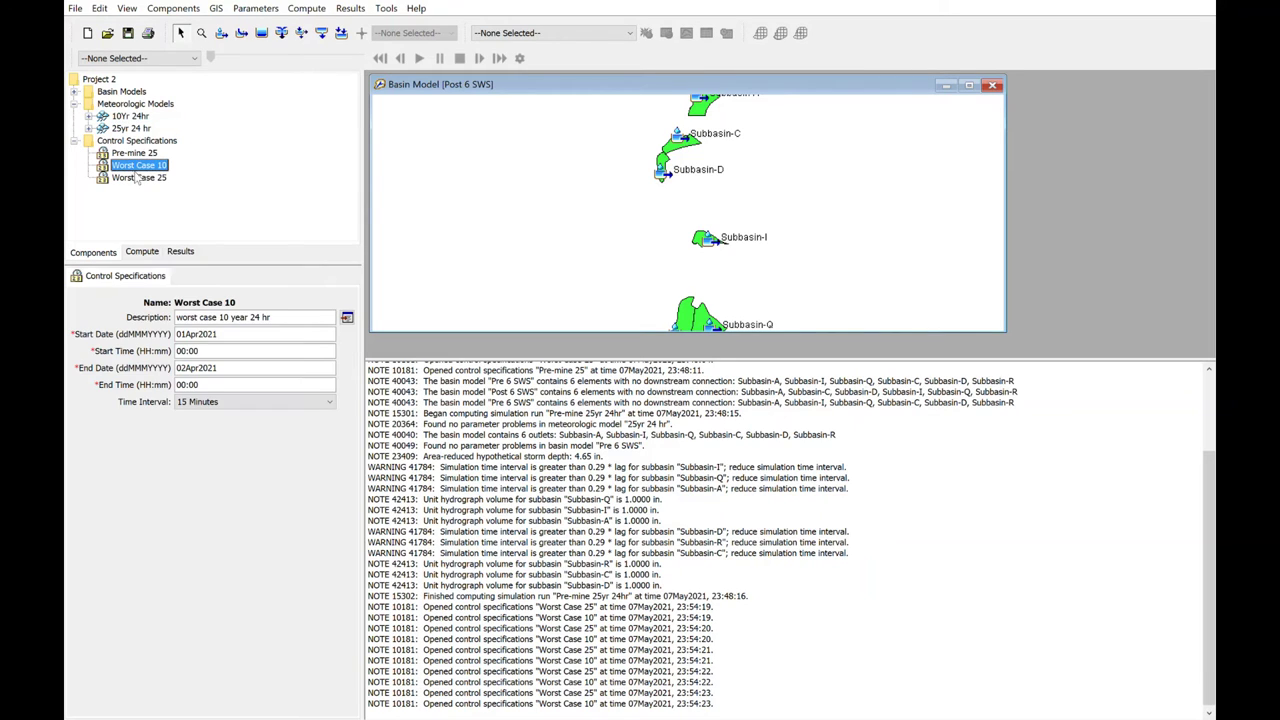
# Step: Compute the Pre-mine 25yr 24hr run and view its global summary, e.g. Subbasin-Q peak 61.9 cfs
pyautogui.click(148, 256)
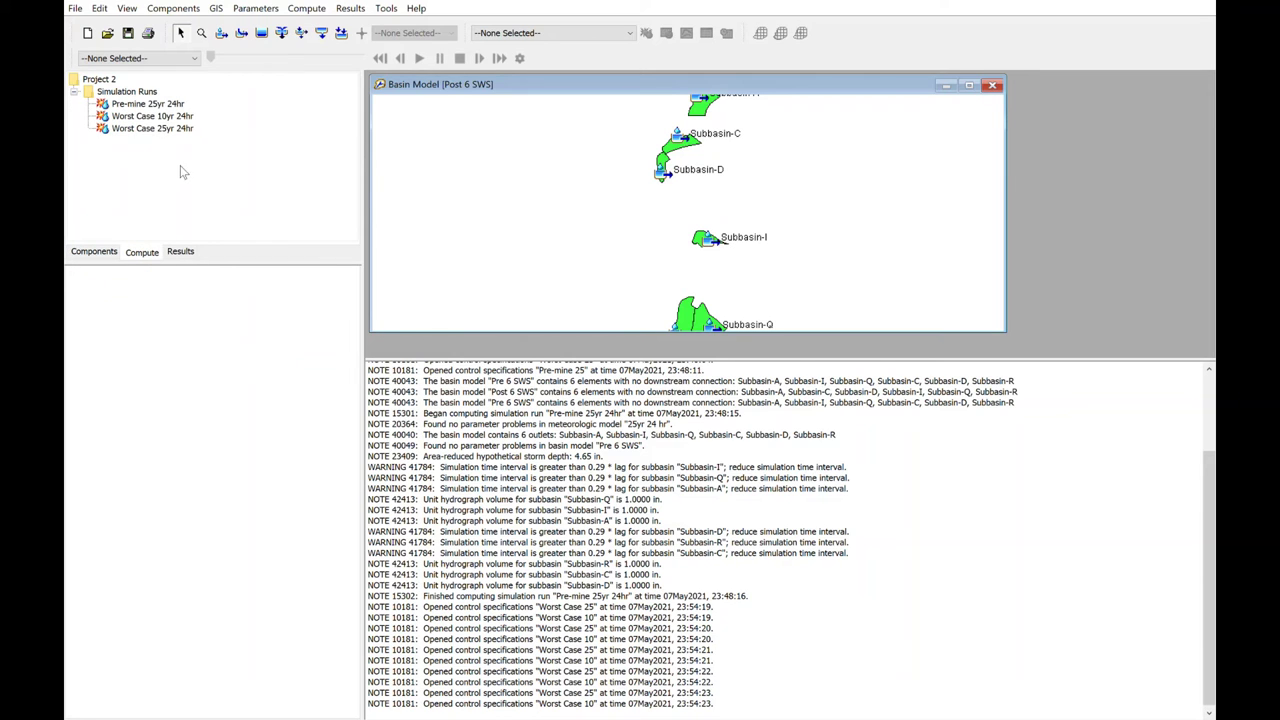
pyautogui.click(140, 104)
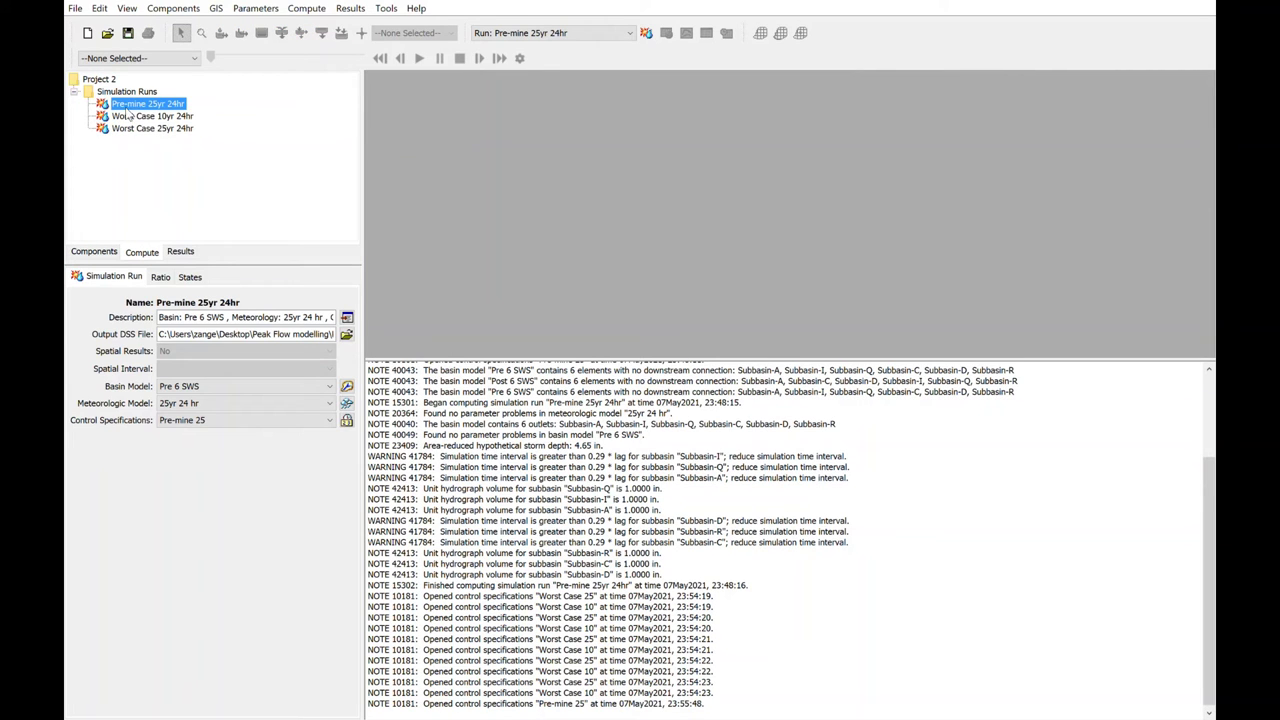
pyautogui.click(646, 33)
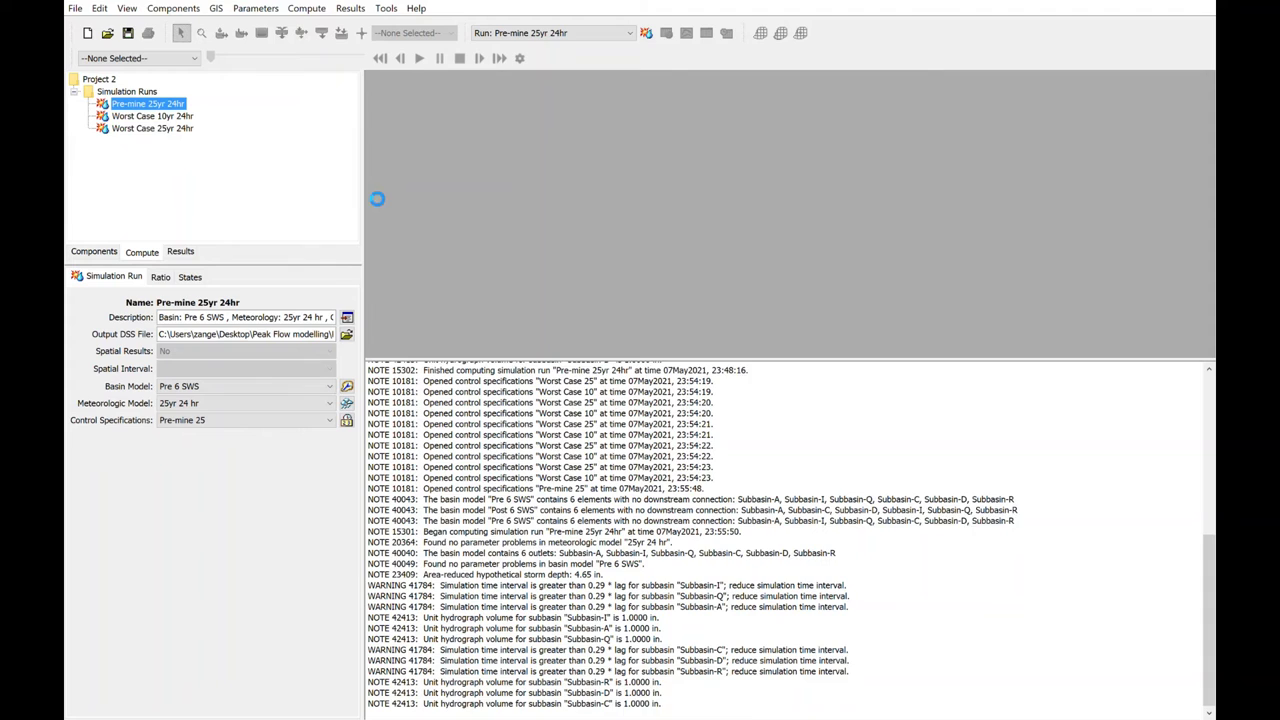
pyautogui.click(181, 252)
pyautogui.click(157, 117)
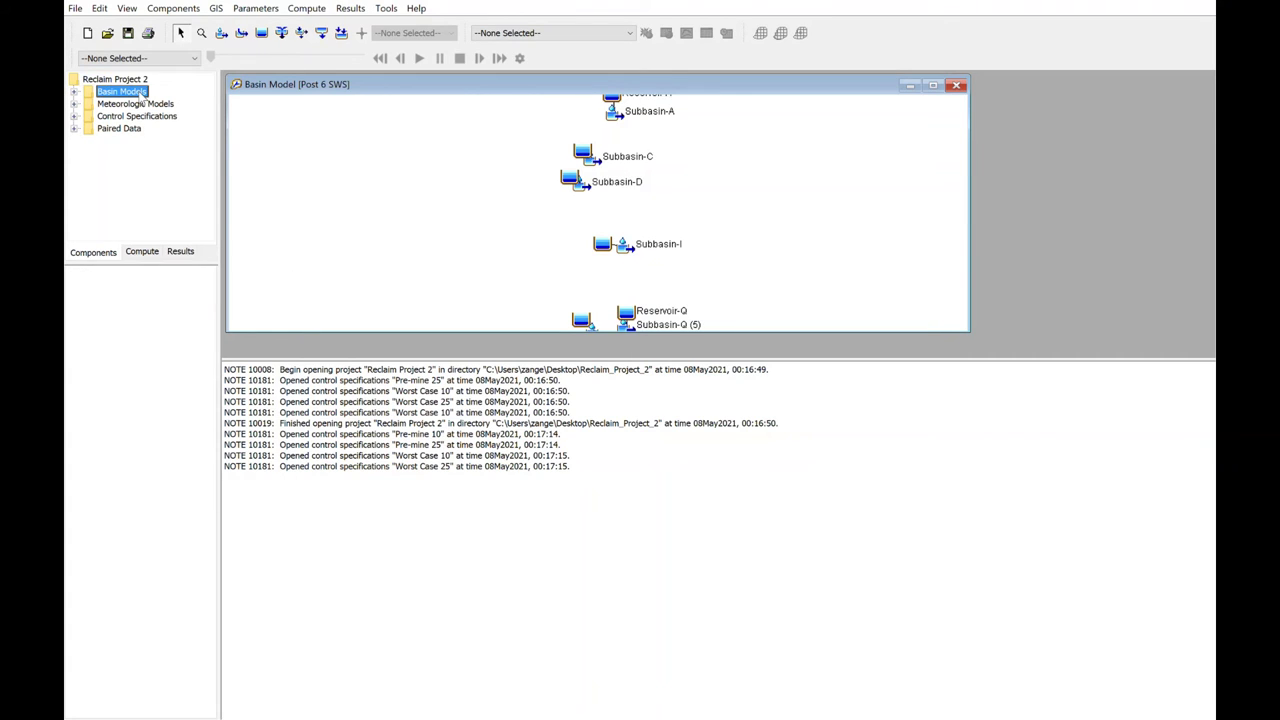
# Step: Expand Basin Models in the Watershed Explorer to reach Reservoir-Q's Outlet 1 culvert data
pyautogui.click(74, 91)
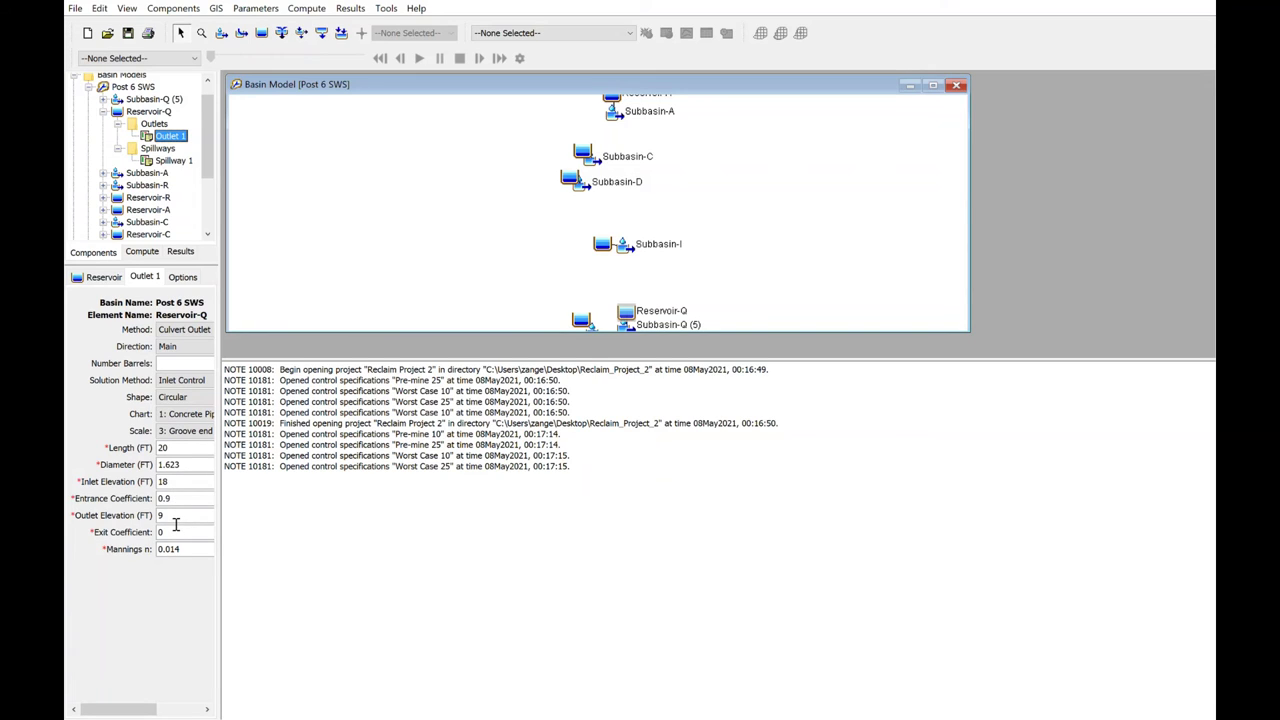
# Step: Collapse Reservoir-Q's Outlets branch in the Watershed Explorer
pyautogui.click(118, 124)
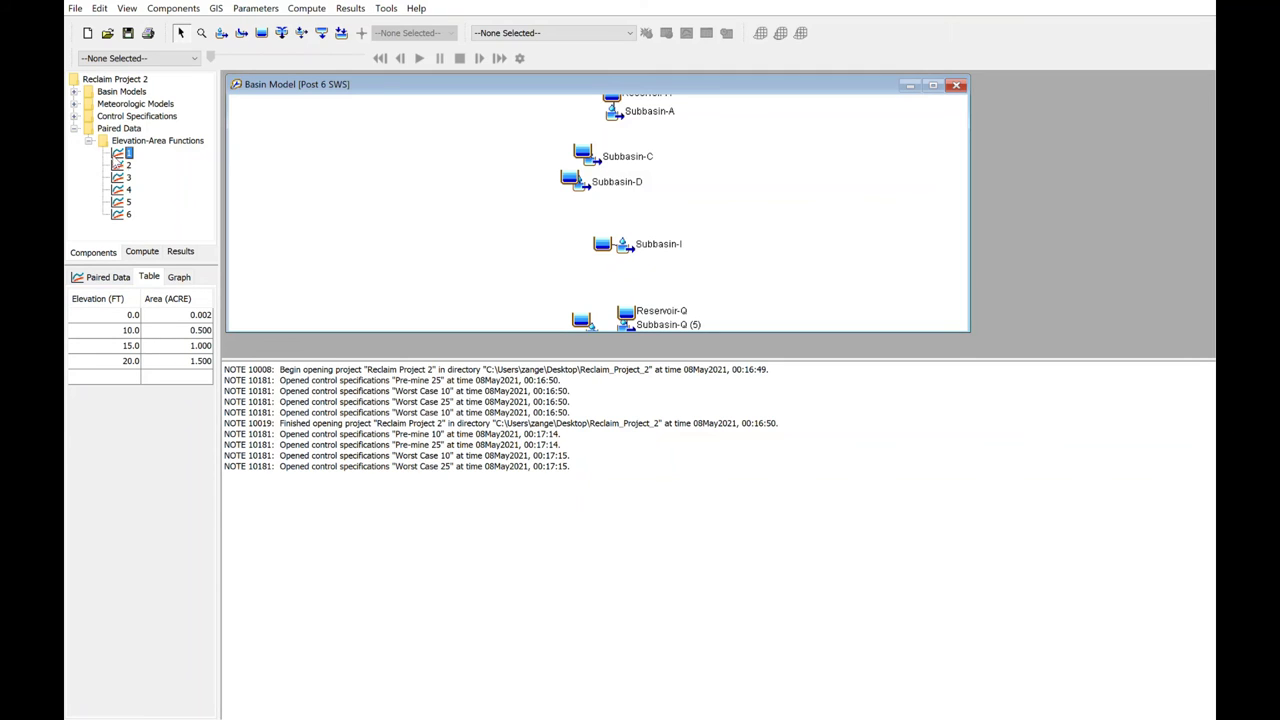
# Step: Collapse the Elevation-Area Functions list and the Paired Data group
pyautogui.click(90, 141)
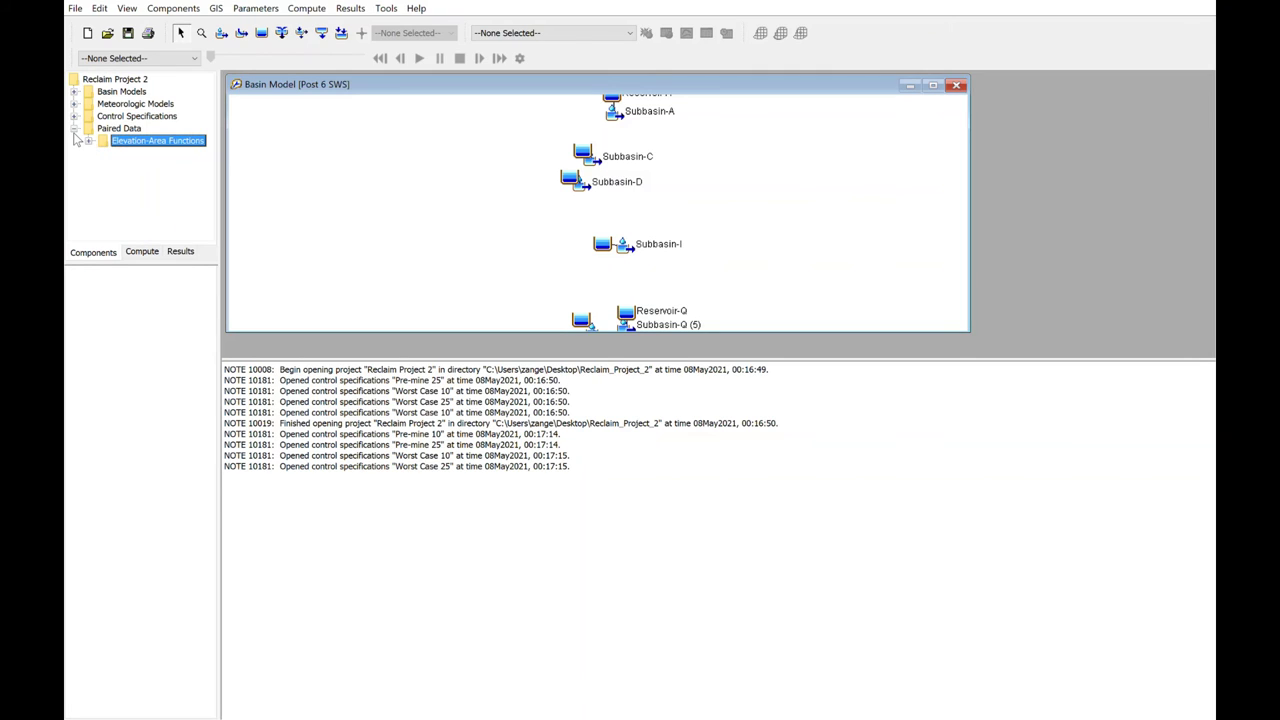
pyautogui.click(74, 129)
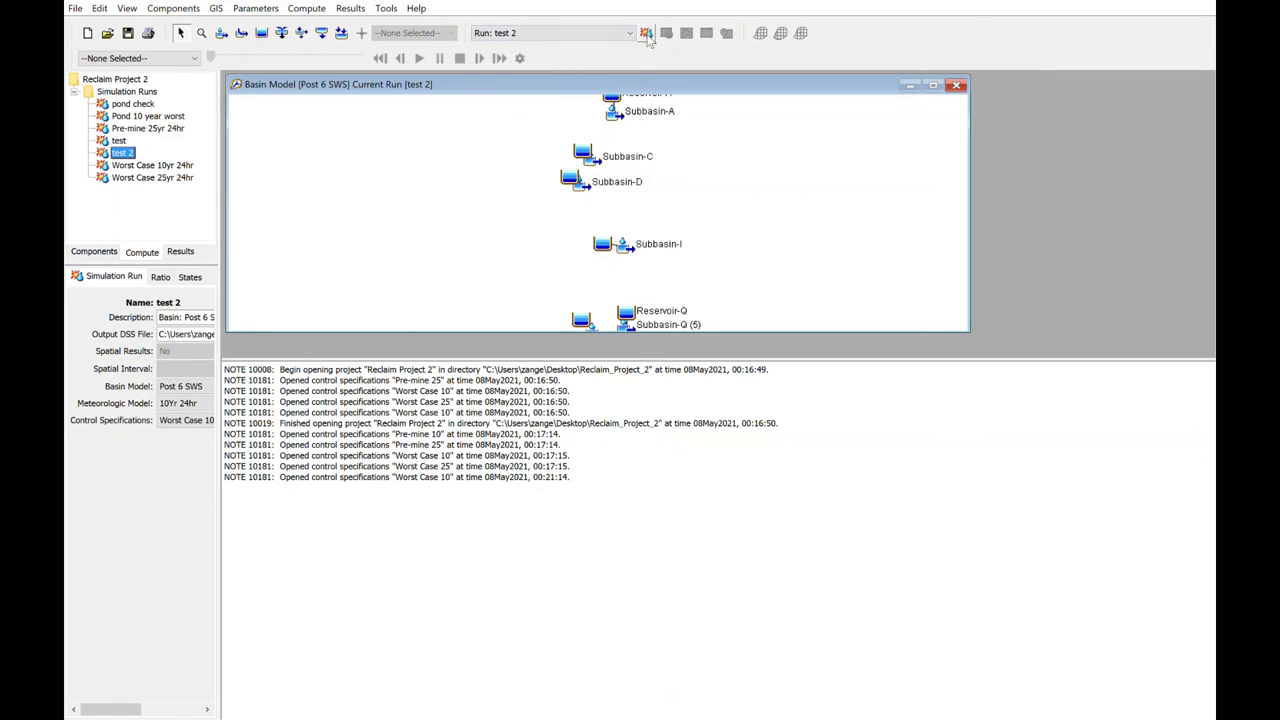
# Step: Show the project's simulation runs and select test 2
pyautogui.click(182, 252)
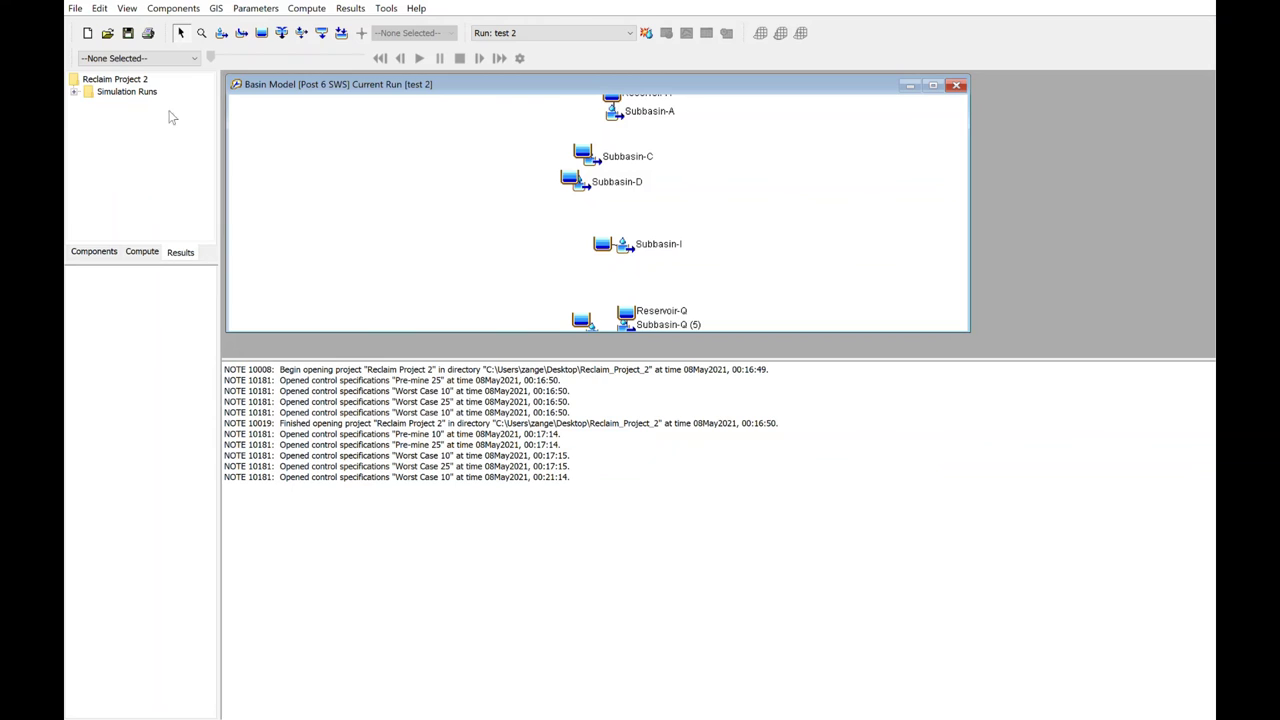
pyautogui.click(75, 92)
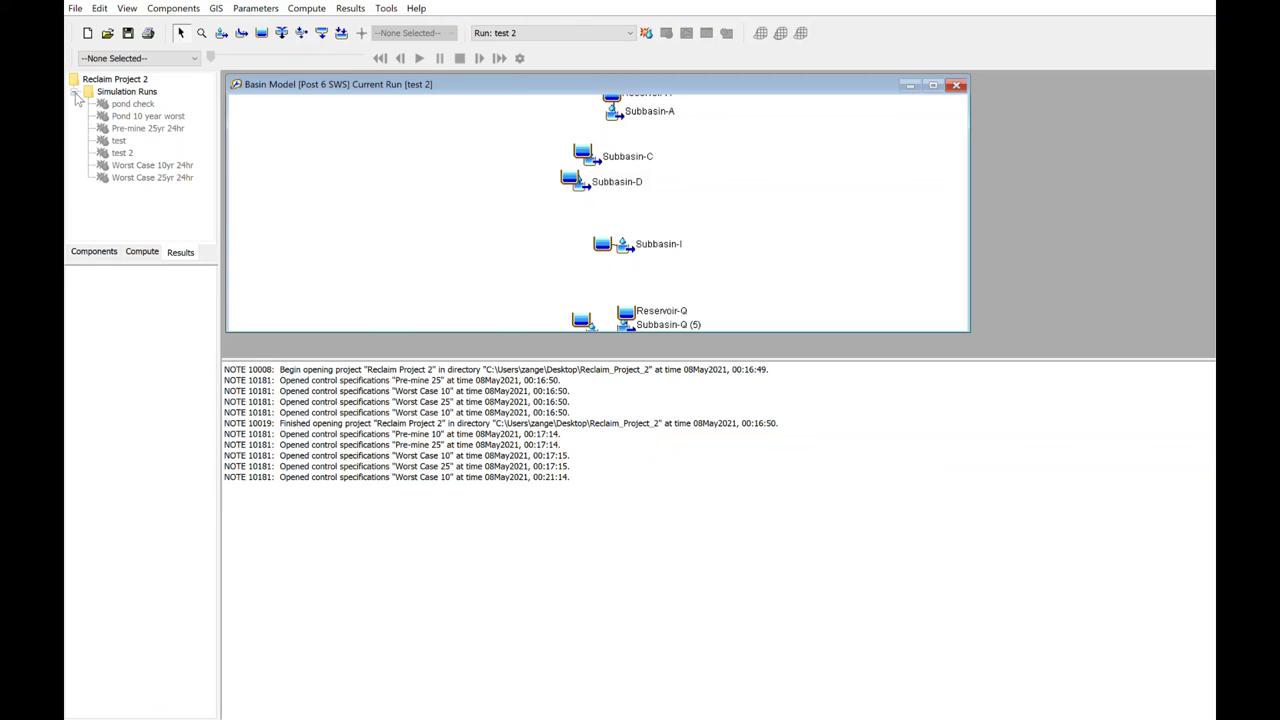
pyautogui.click(141, 251)
pyautogui.click(122, 153)
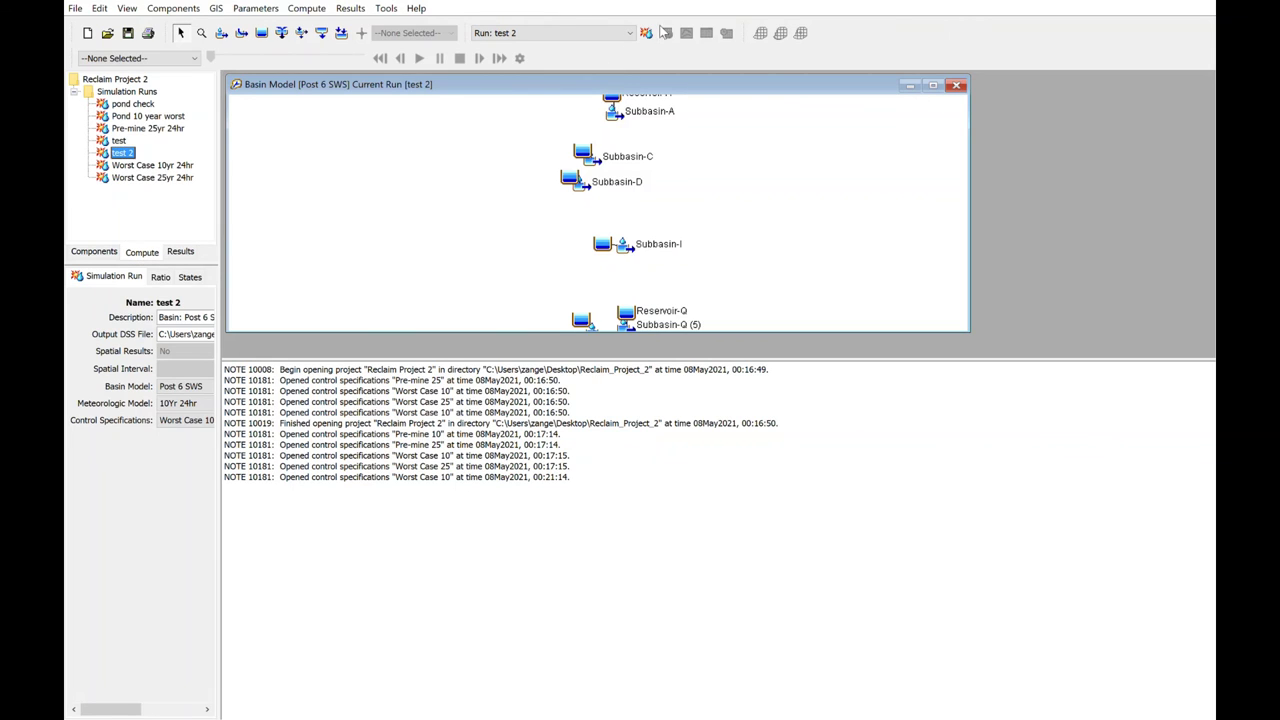